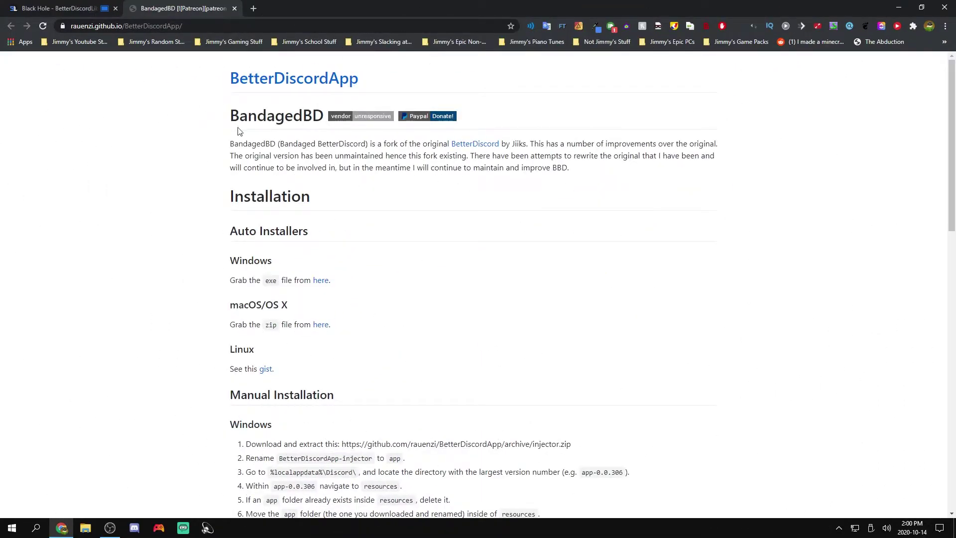
Step: Download BandagedBD.exe from the project page and launch it from the download shelf
{"action": "left_click_drag", "start_coordinate": [227, 122], "coordinate": [355, 114]}
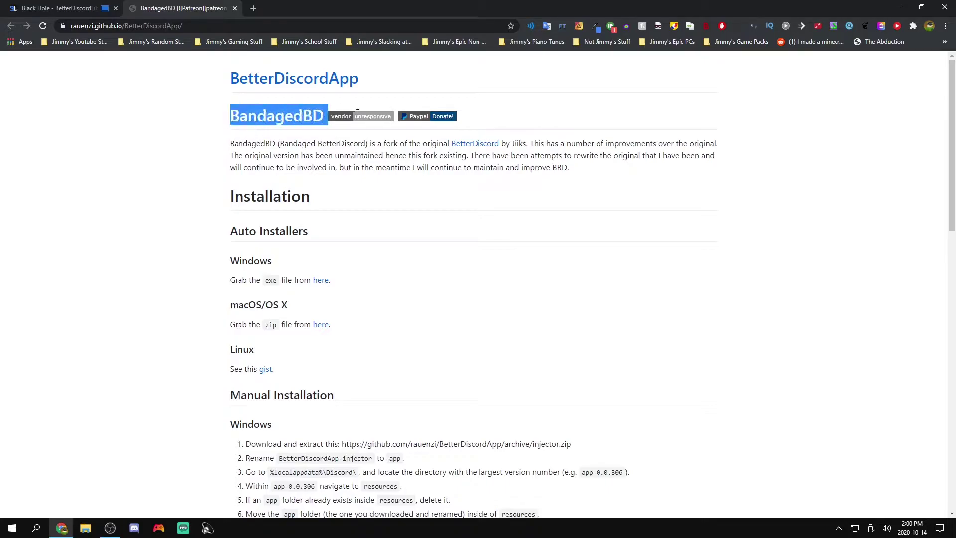
{"action": "left_click", "coordinate": [311, 262]}
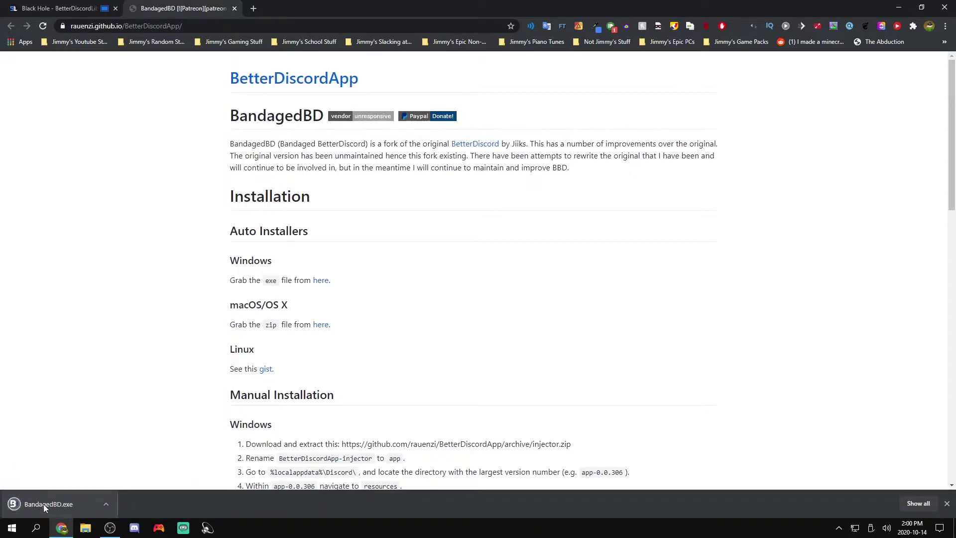
{"action": "left_click", "coordinate": [44, 505]}
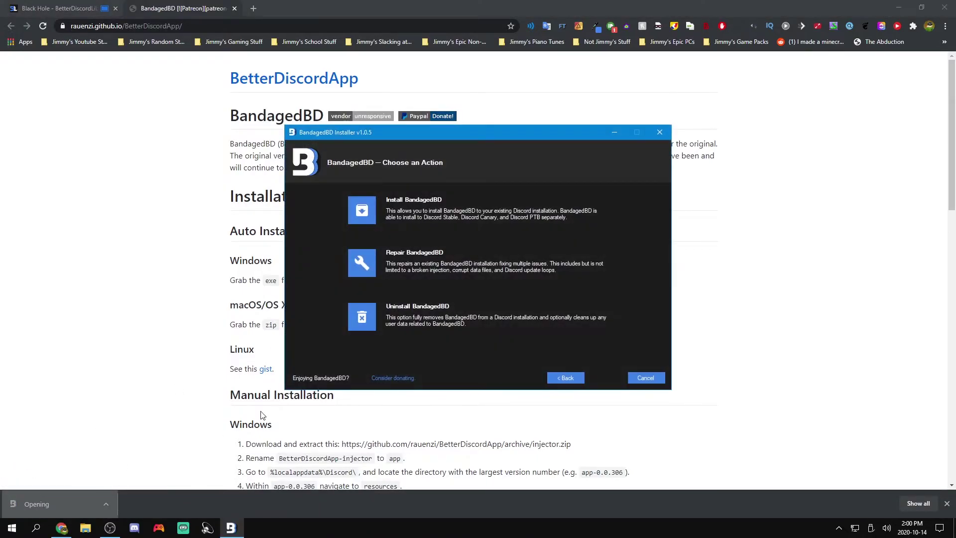
Step: Choose Install BandagedBD and target the Stable Discord build
{"action": "left_click", "coordinate": [364, 212]}
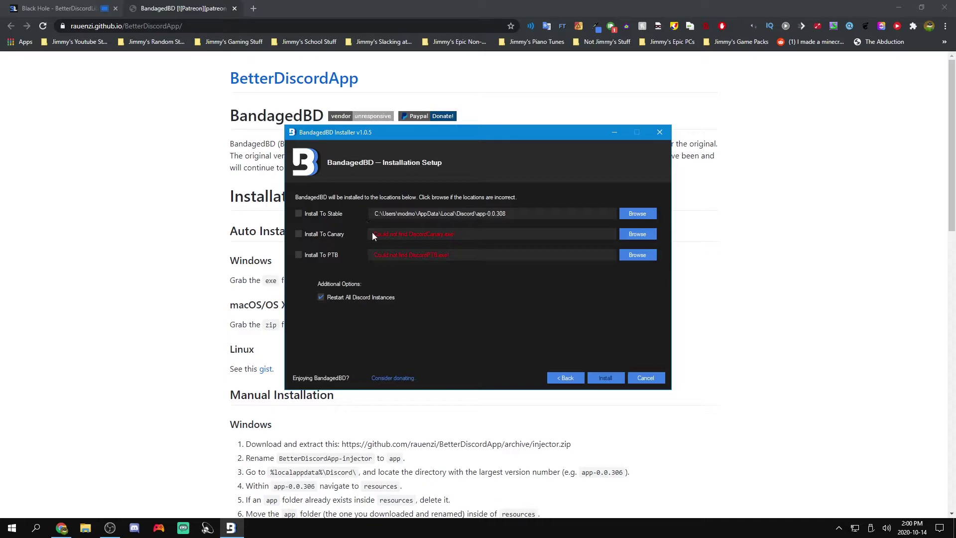
{"action": "left_click_drag", "start_coordinate": [378, 214], "coordinate": [506, 214]}
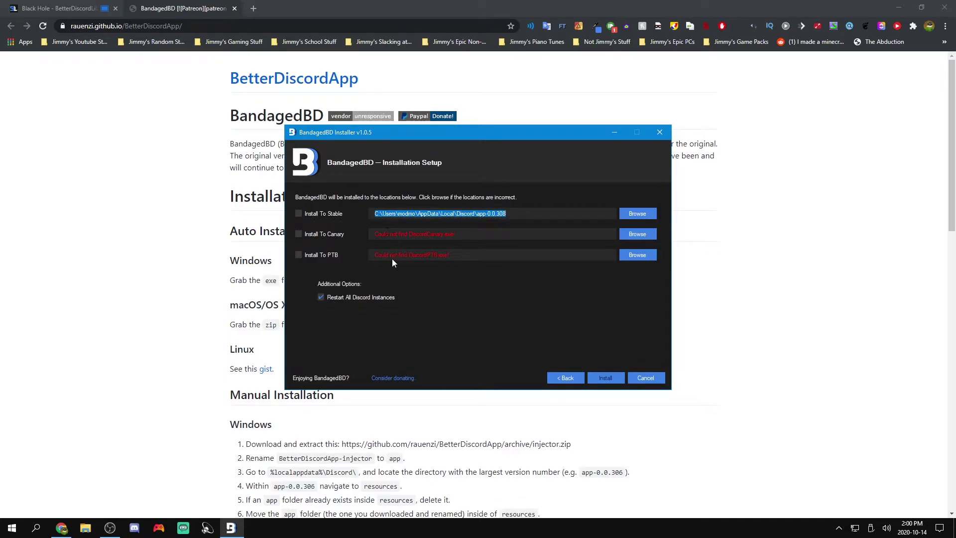
{"action": "left_click", "coordinate": [314, 217]}
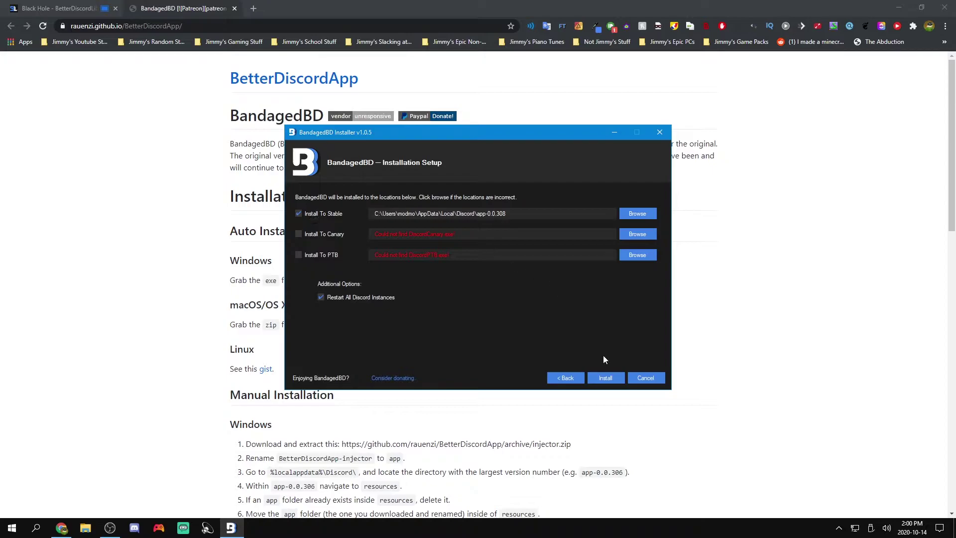
Step: Run the installation, confirm it finished, and exit the installer
{"action": "left_click", "coordinate": [605, 377]}
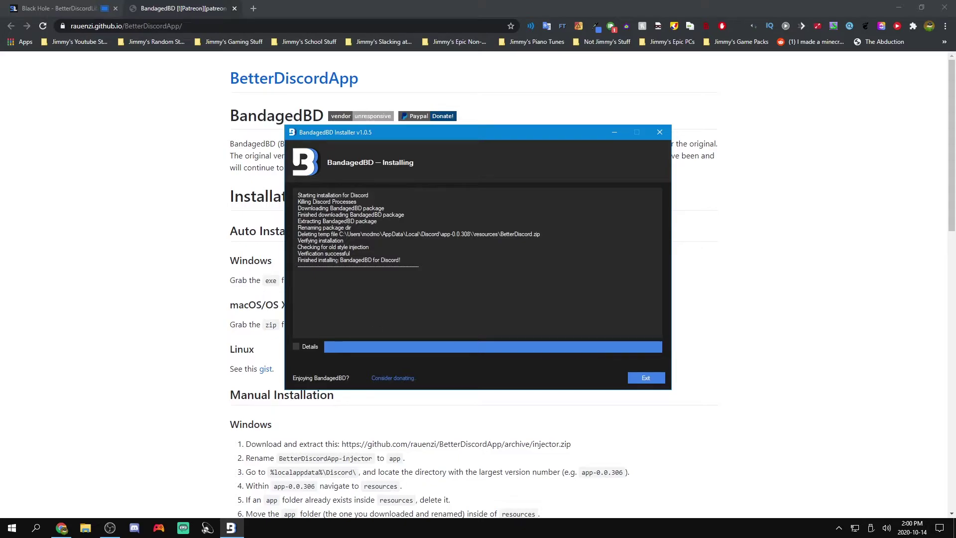
{"action": "left_click_drag", "start_coordinate": [401, 260], "coordinate": [297, 259]}
{"action": "left_click", "coordinate": [641, 378]}
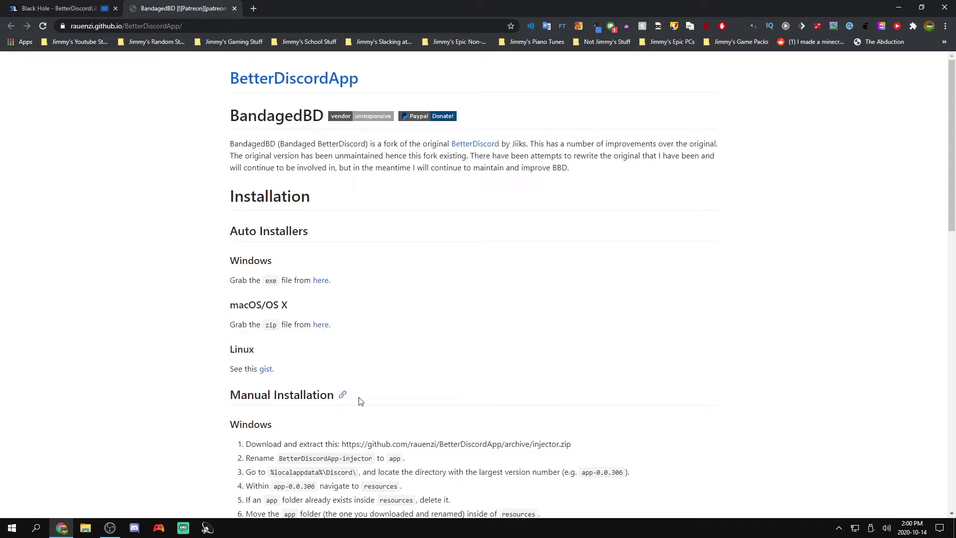
Step: Confirm the BandagedBD section appears in Discord's user settings, then close Discord
{"action": "left_click", "coordinate": [135, 529]}
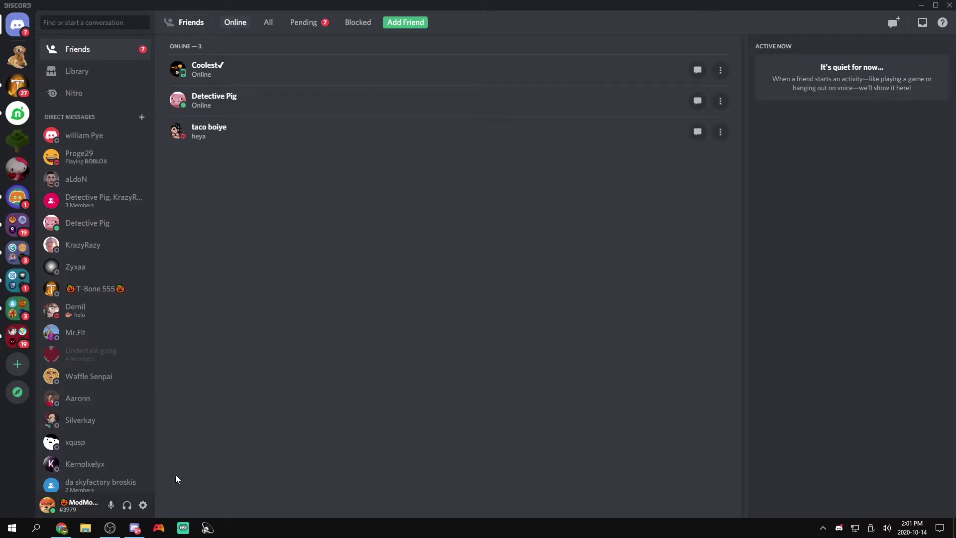
{"action": "left_click", "coordinate": [142, 506]}
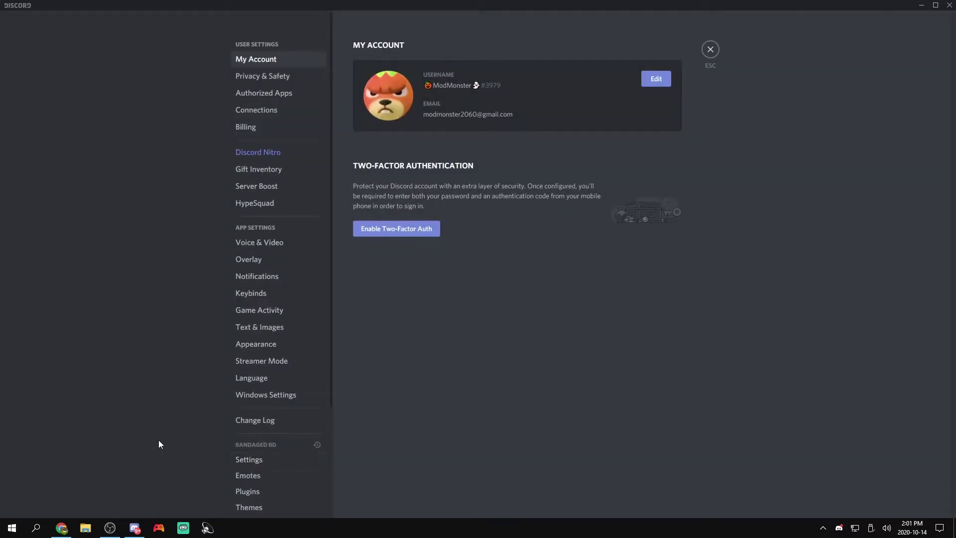
{"action": "scroll", "coordinate": [245, 430], "scroll_direction": "down", "scroll_amount": 3}
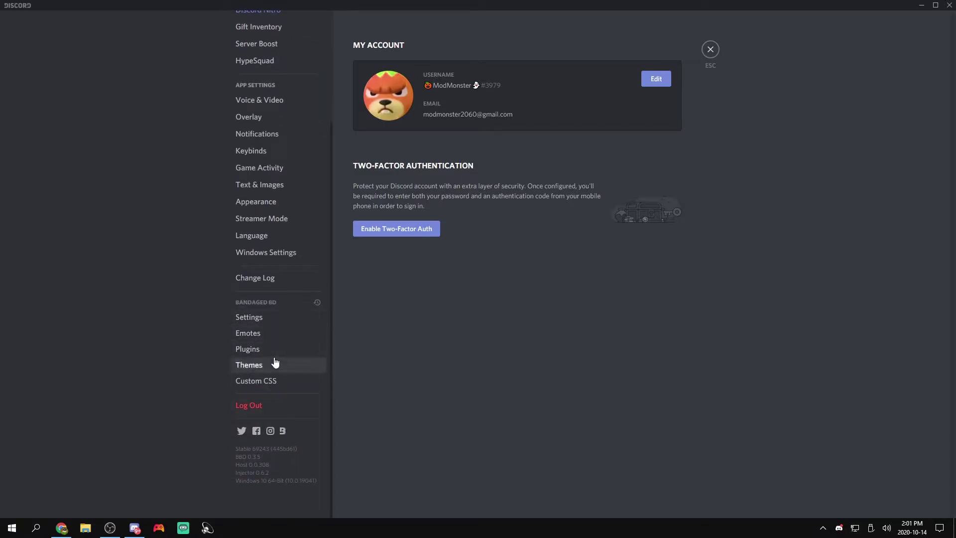
{"action": "left_click", "coordinate": [949, 4]}
{"action": "left_click", "coordinate": [839, 527]}
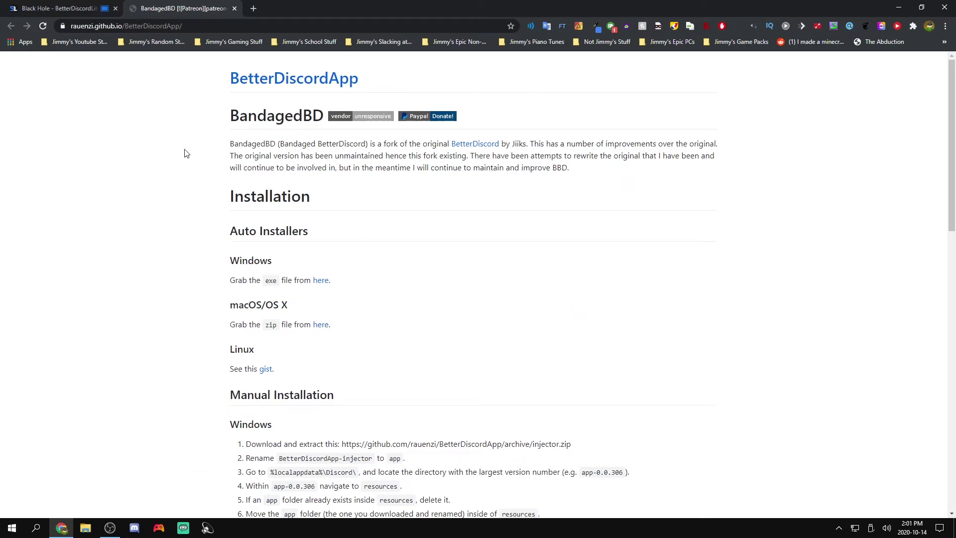
Step: Download the Black Hole theme .theme.css file from its BetterDiscordLibrary page
{"action": "left_click", "coordinate": [34, 9]}
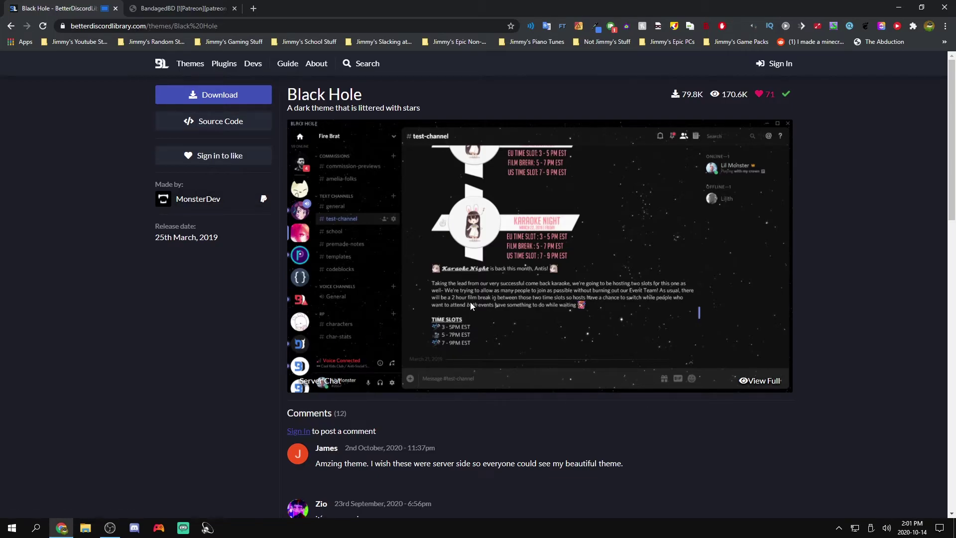
{"action": "left_click", "coordinate": [221, 101]}
{"action": "left_click_drag", "start_coordinate": [255, 256], "coordinate": [589, 263]}
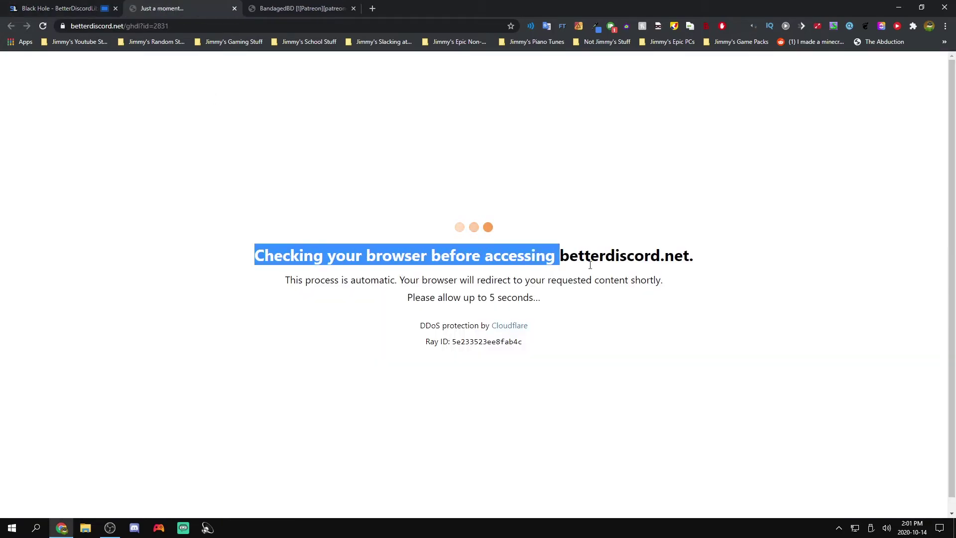
{"action": "left_click", "coordinate": [590, 263]}
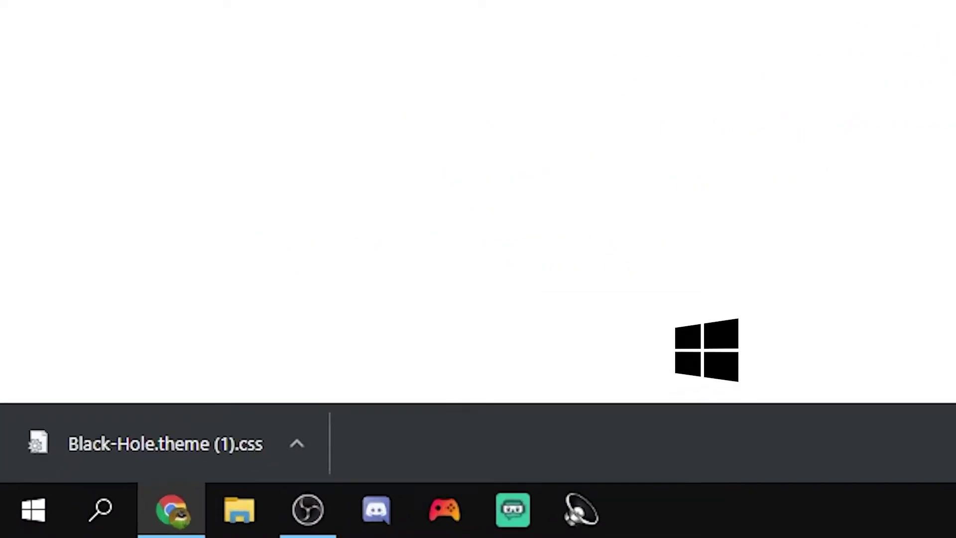
Step: Open the roaming AppData folder via Run and navigate into BetterDiscord\themes
{"action": "key", "text": "super+r"}
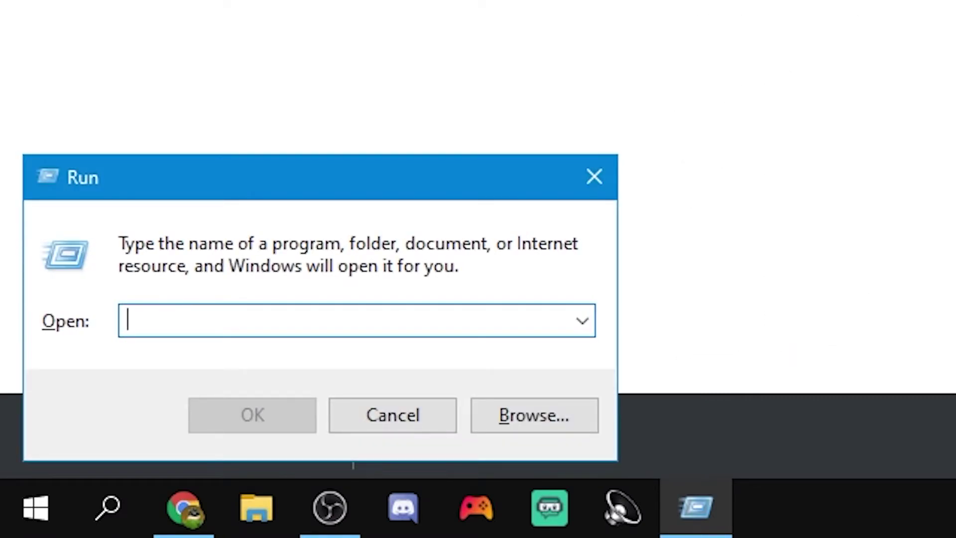
{"action": "type", "text": "%appdata%"}
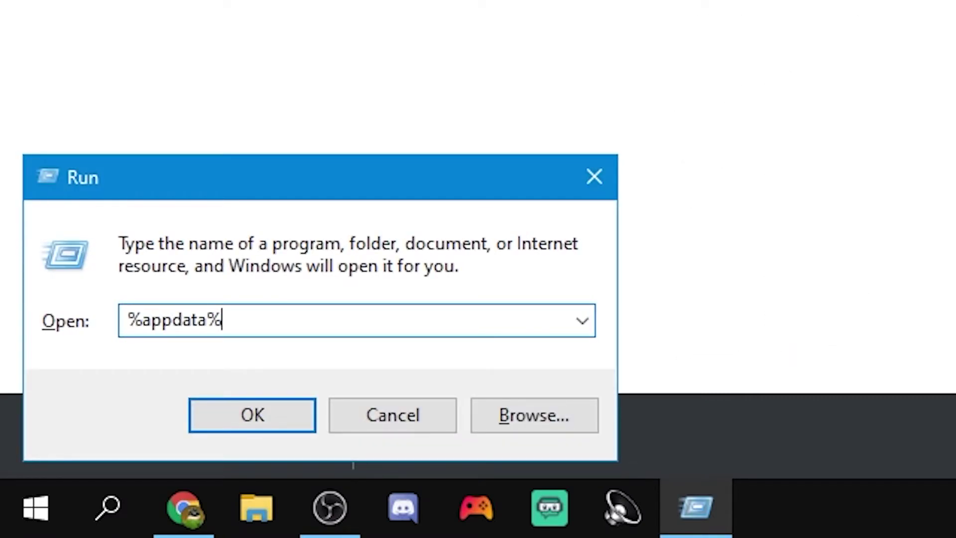
{"action": "key", "text": "Return"}
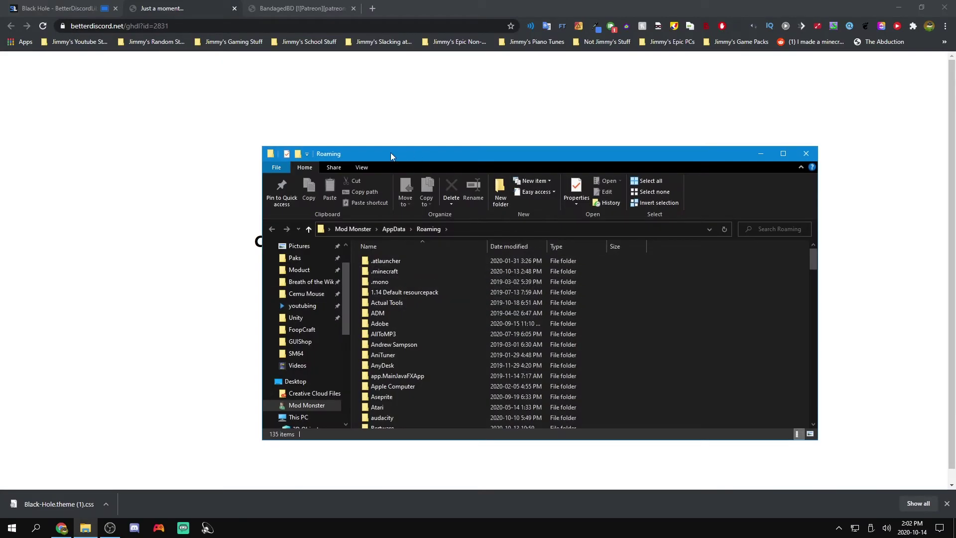
{"action": "left_click_drag", "start_coordinate": [390, 153], "coordinate": [233, 119]}
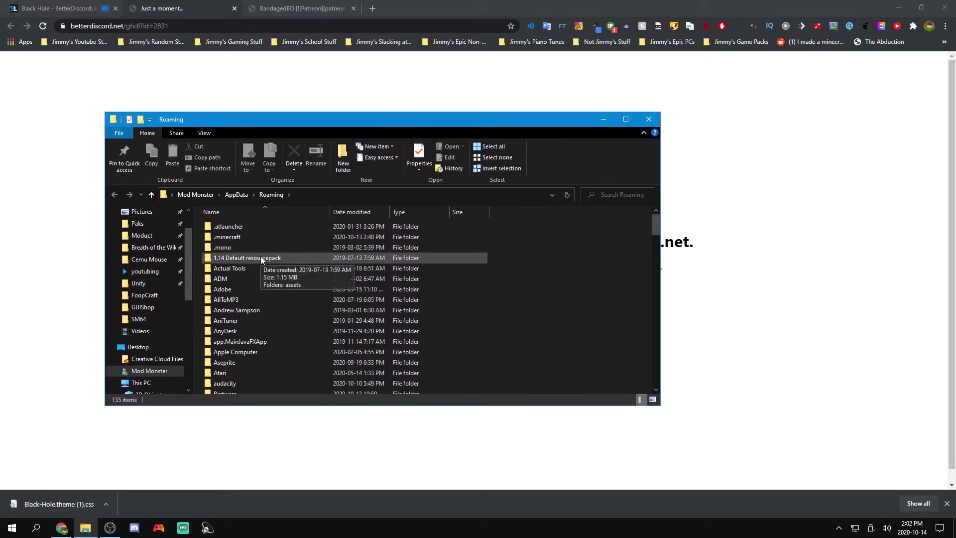
{"action": "scroll", "coordinate": [258, 284], "scroll_direction": "down", "scroll_amount": 3}
{"action": "scroll", "coordinate": [260, 302], "scroll_direction": "down", "scroll_amount": 1}
{"action": "left_click", "coordinate": [226, 285]}
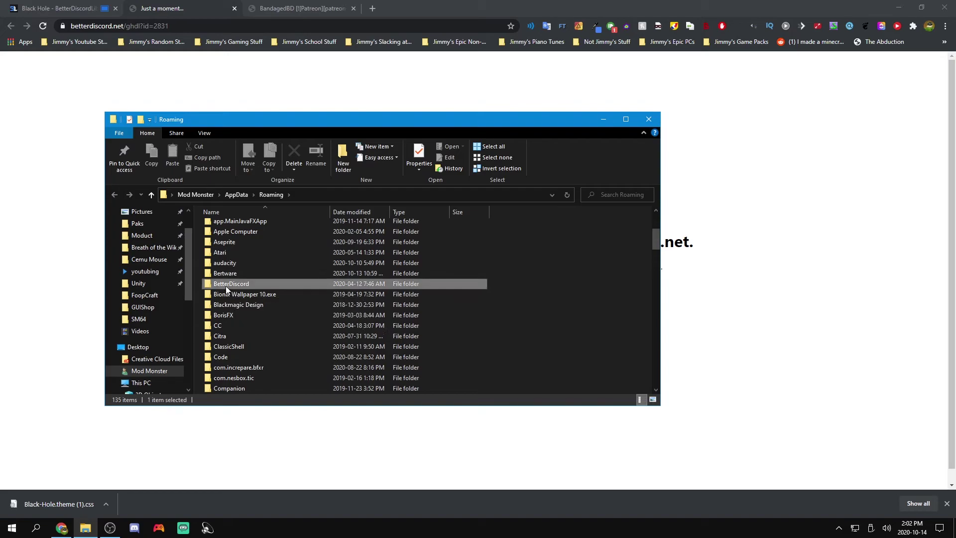
{"action": "double_click", "coordinate": [225, 286]}
{"action": "double_click", "coordinate": [219, 233]}
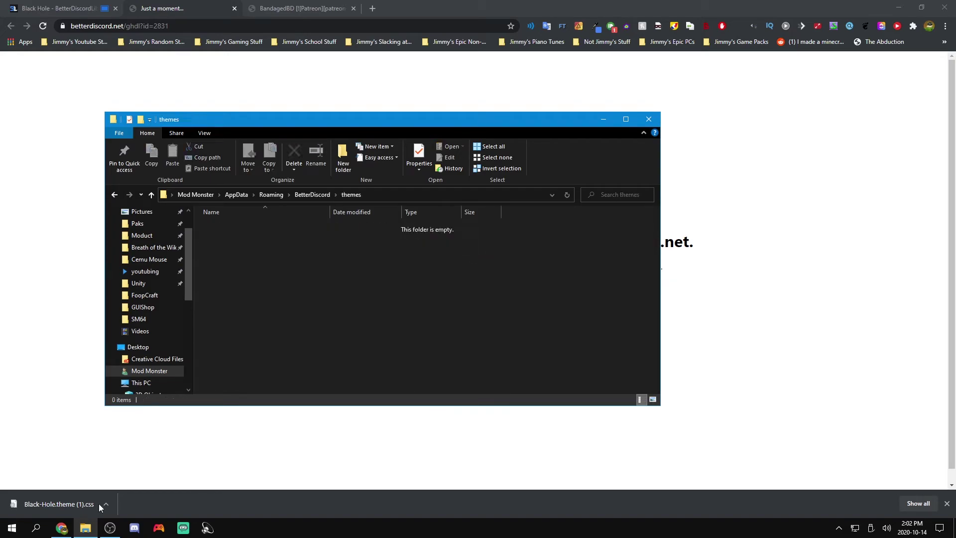
Step: Drop Black-Hole.theme.css into the themes folder and close the Explorer window
{"action": "left_click_drag", "start_coordinate": [100, 507], "coordinate": [260, 367]}
{"action": "left_click_drag", "start_coordinate": [247, 300], "coordinate": [250, 304]}
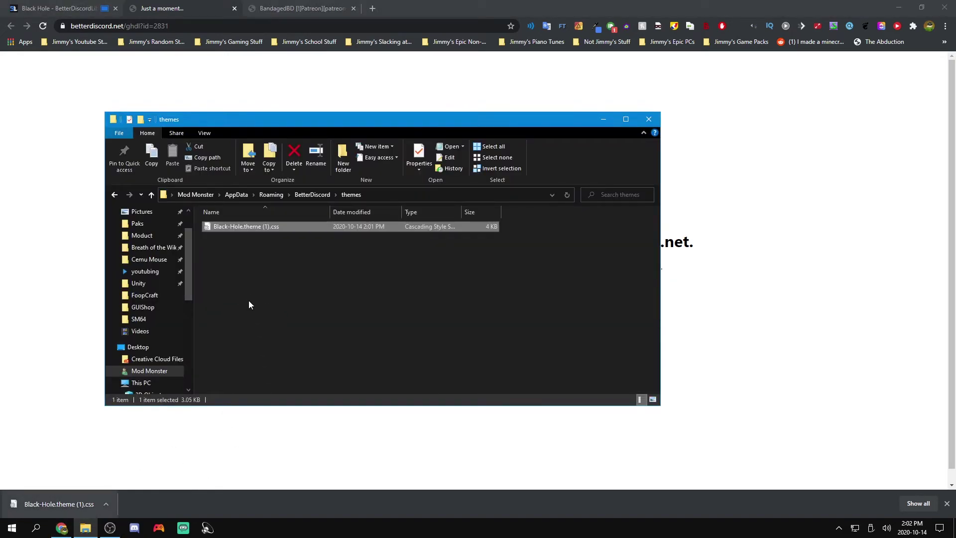
{"action": "left_click", "coordinate": [648, 119]}
Step: Enable Black Hole v1.0 in BandagedBD's Themes list and return to the main view
{"action": "left_click", "coordinate": [946, 503]}
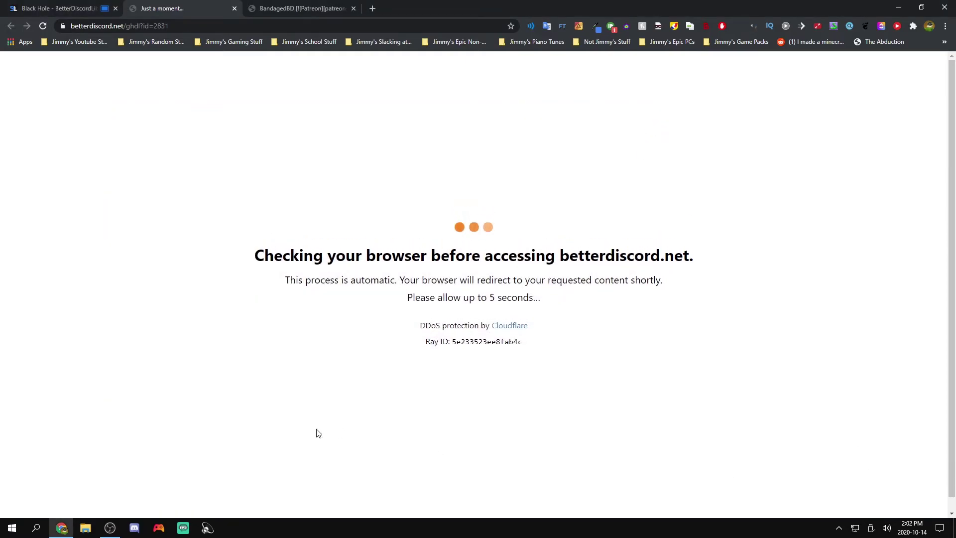
{"action": "left_click", "coordinate": [134, 528]}
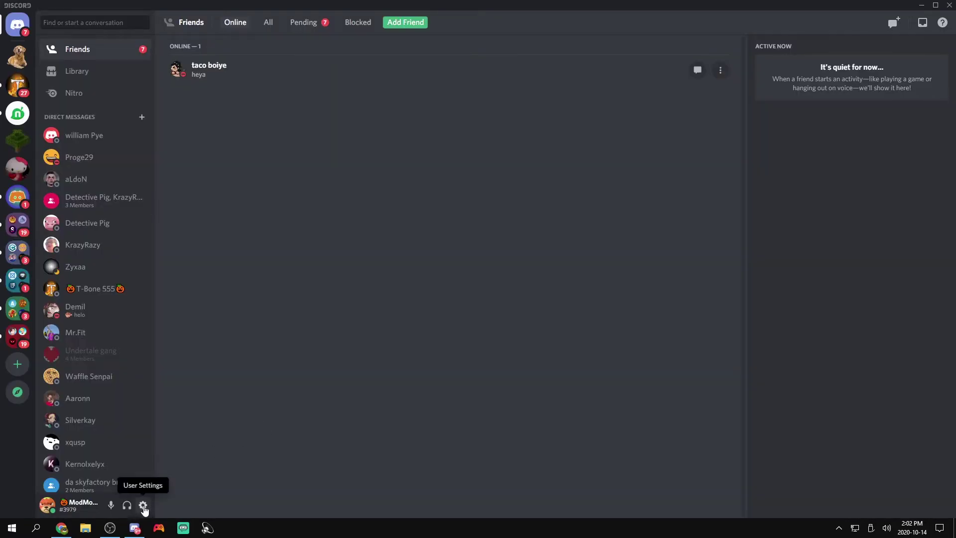
{"action": "left_click", "coordinate": [143, 507]}
{"action": "scroll", "coordinate": [239, 406], "scroll_direction": "down", "scroll_amount": 1}
{"action": "scroll", "coordinate": [254, 396], "scroll_direction": "down", "scroll_amount": 2}
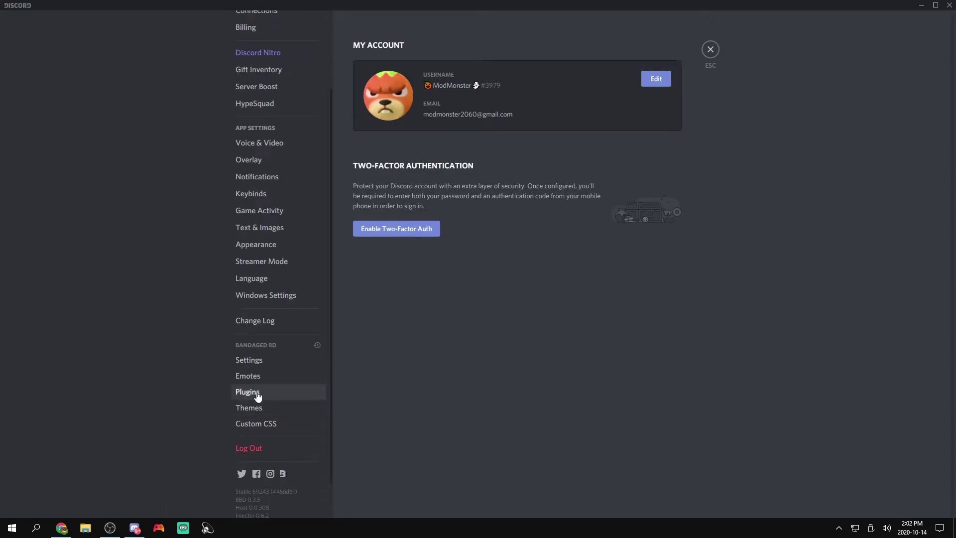
{"action": "left_click", "coordinate": [266, 408]}
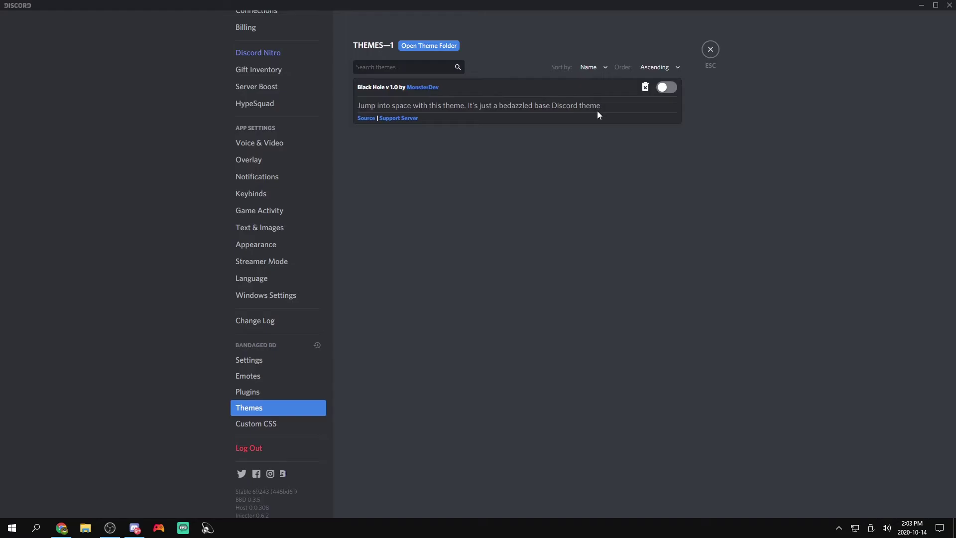
{"action": "left_click", "coordinate": [665, 89]}
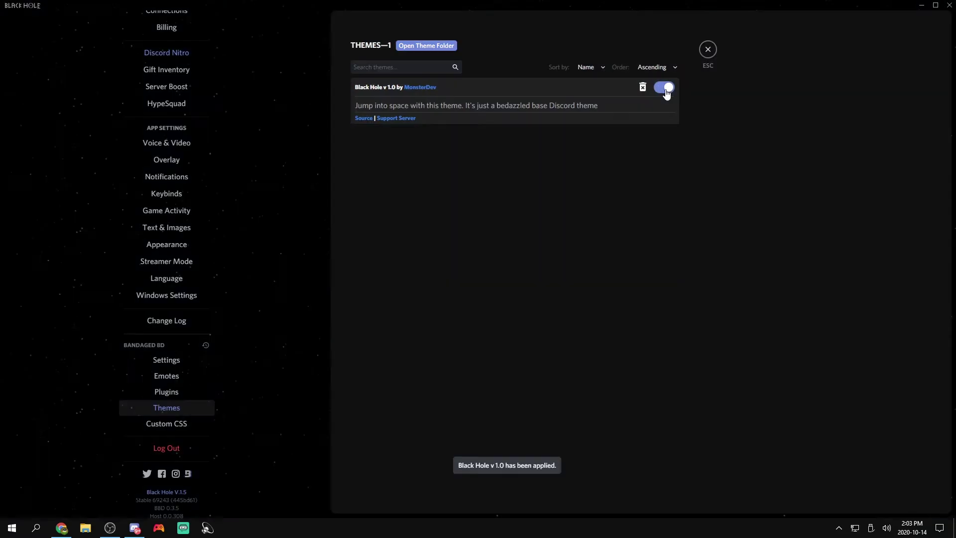
{"action": "left_click", "coordinate": [708, 50]}
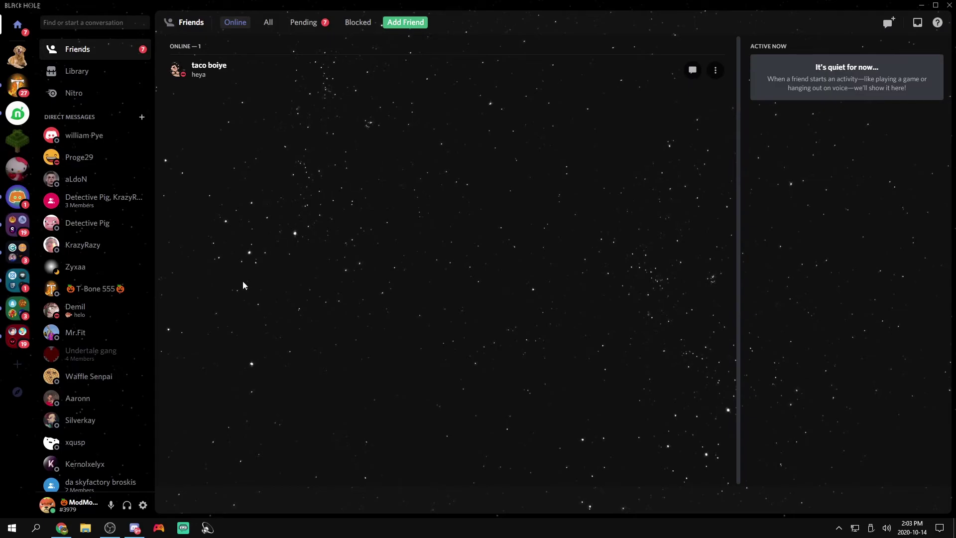
{"action": "left_click", "coordinate": [19, 197]}
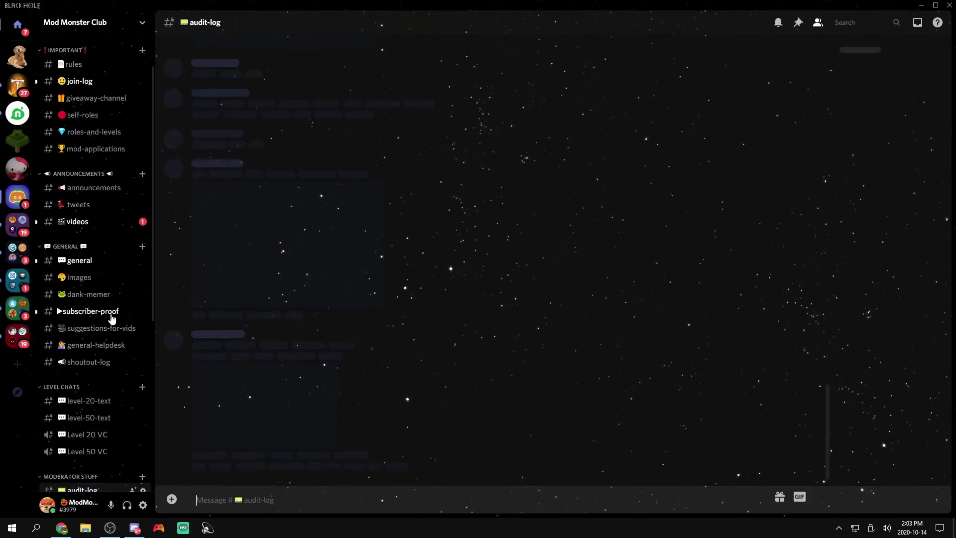
{"action": "scroll", "coordinate": [580, 275], "scroll_direction": "down", "scroll_amount": 3}
{"action": "scroll", "coordinate": [571, 361], "scroll_direction": "down", "scroll_amount": 3}
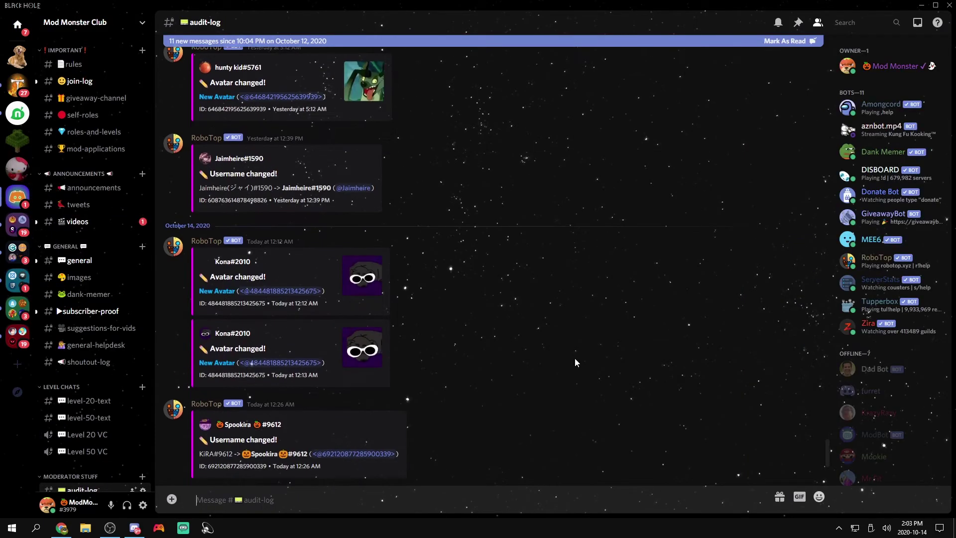
{"action": "scroll", "coordinate": [574, 360], "scroll_direction": "down", "scroll_amount": 3}
{"action": "left_click", "coordinate": [75, 224]}
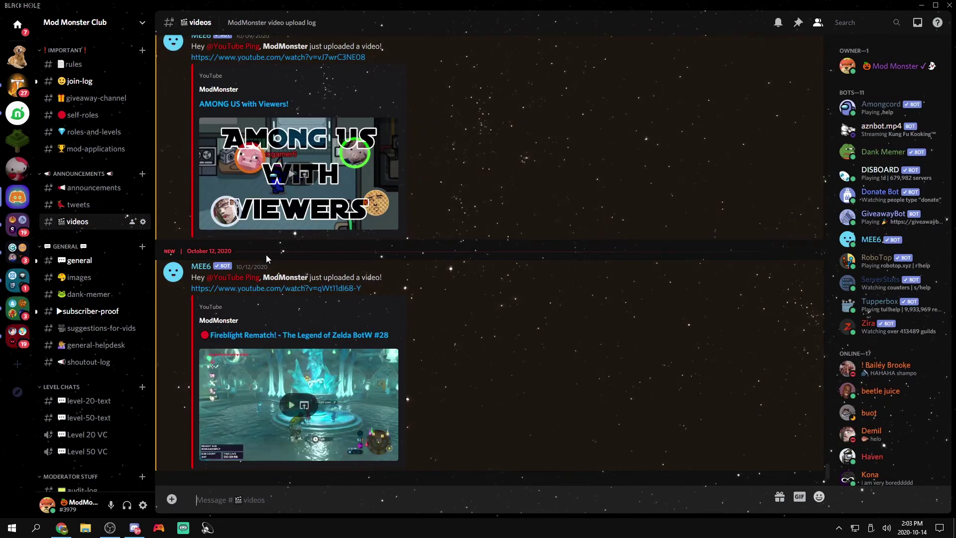
{"action": "left_click", "coordinate": [17, 24]}
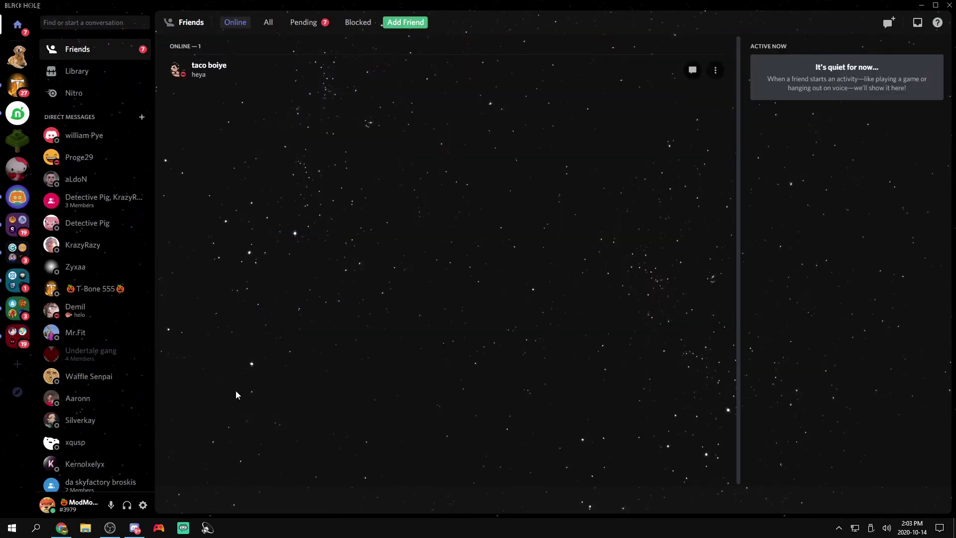
Step: Return to the BetterDiscordLibrary home page and browse the ShowAllActivities preview slides
{"action": "left_click", "coordinate": [62, 528]}
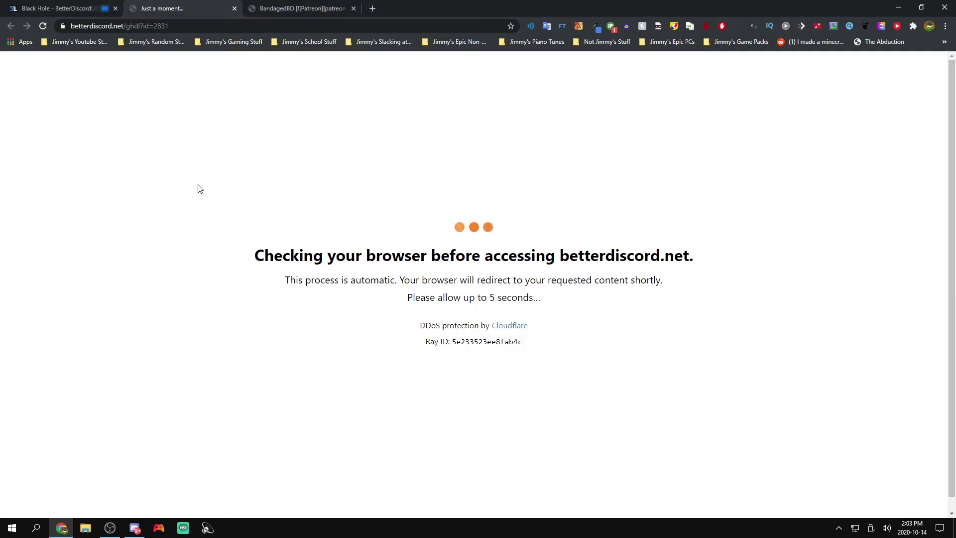
{"action": "left_click", "coordinate": [54, 7]}
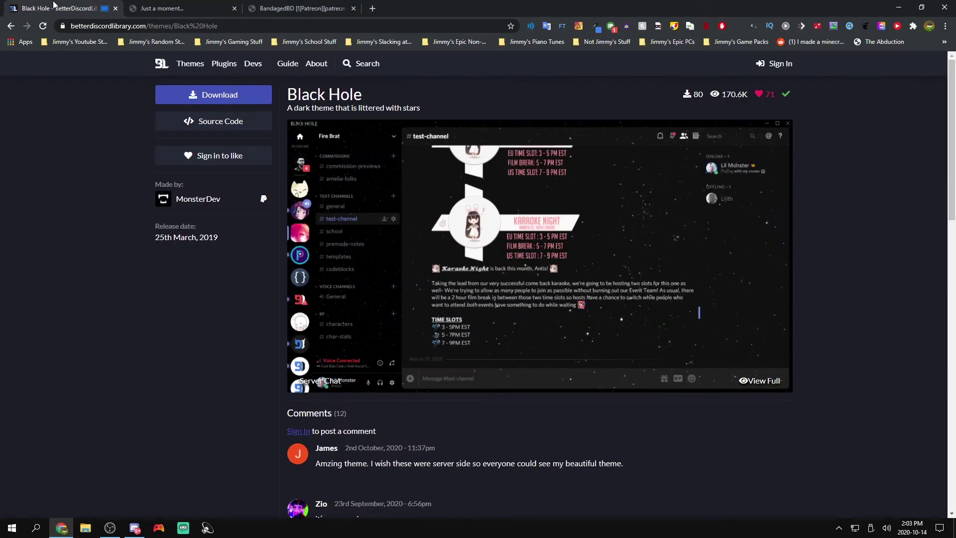
{"action": "left_click", "coordinate": [162, 63]}
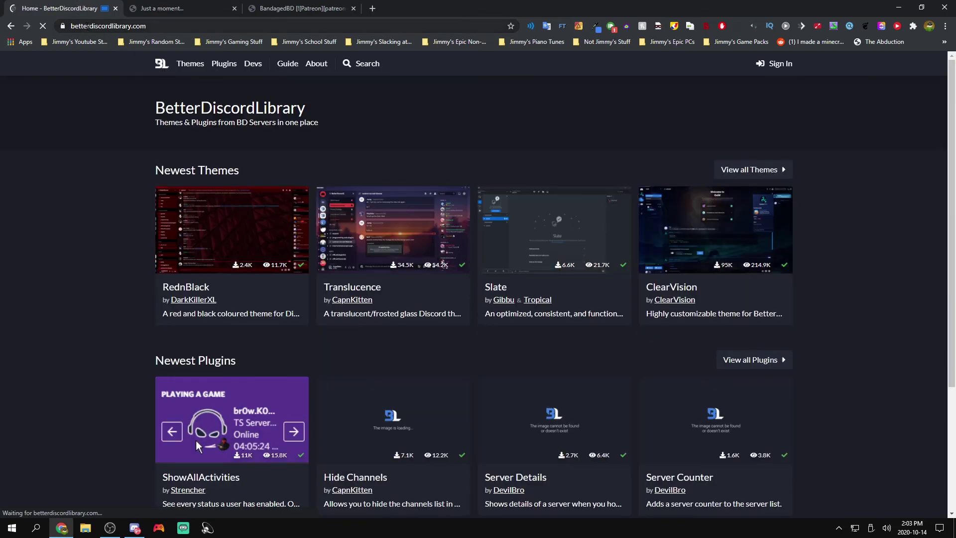
{"action": "scroll", "coordinate": [178, 444], "scroll_direction": "down", "scroll_amount": 2}
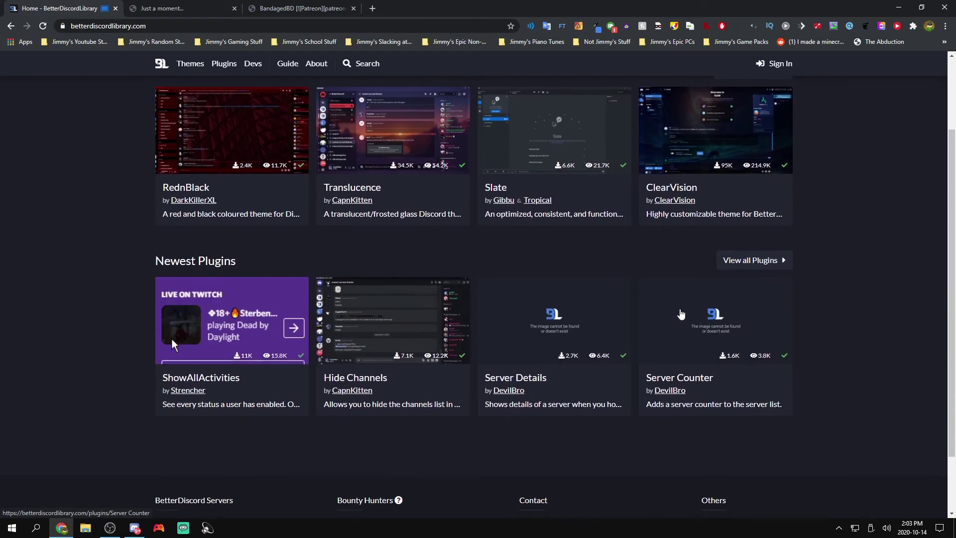
{"action": "scroll", "coordinate": [562, 268], "scroll_direction": "down", "scroll_amount": 1}
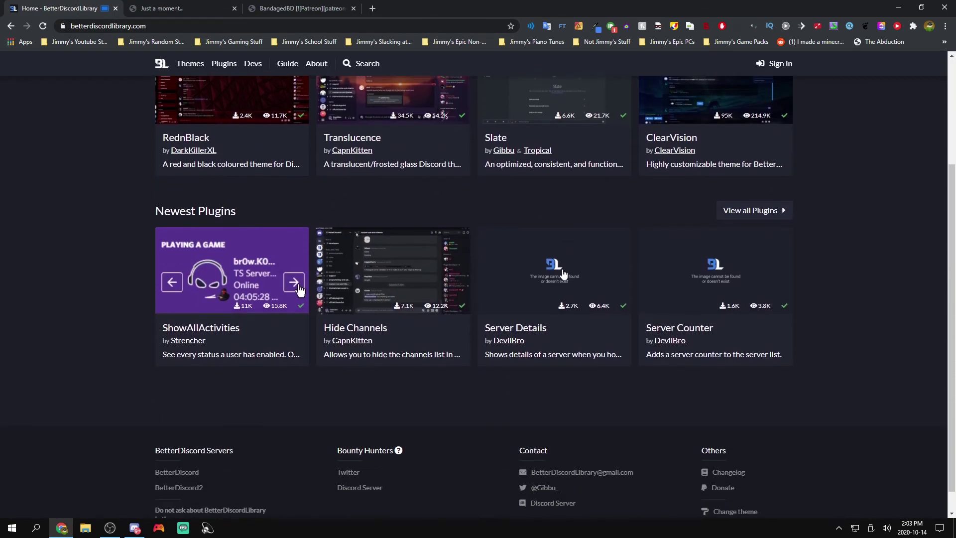
{"action": "scroll", "coordinate": [380, 406], "scroll_direction": "down", "scroll_amount": 1}
{"action": "scroll", "coordinate": [380, 406], "scroll_direction": "up", "scroll_amount": 1}
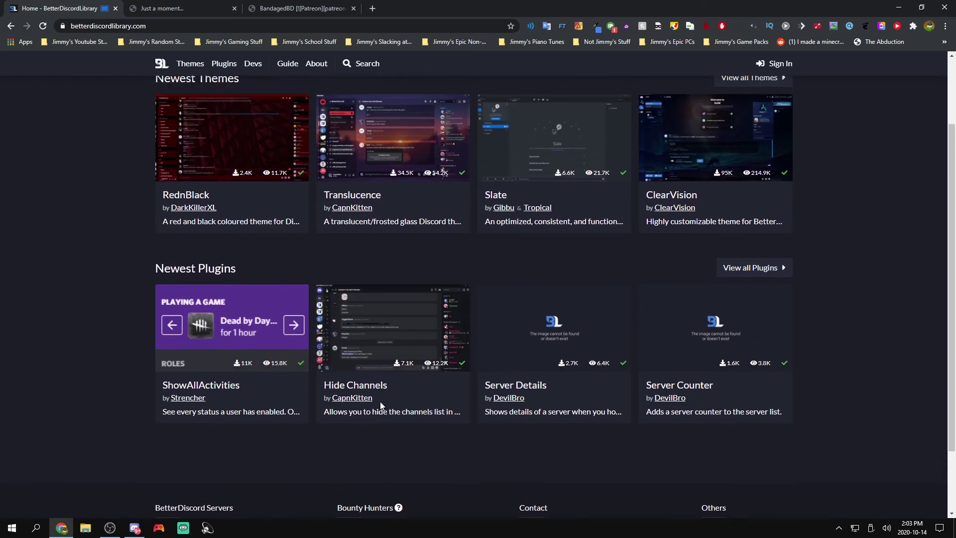
{"action": "scroll", "coordinate": [365, 379], "scroll_direction": "up", "scroll_amount": 2}
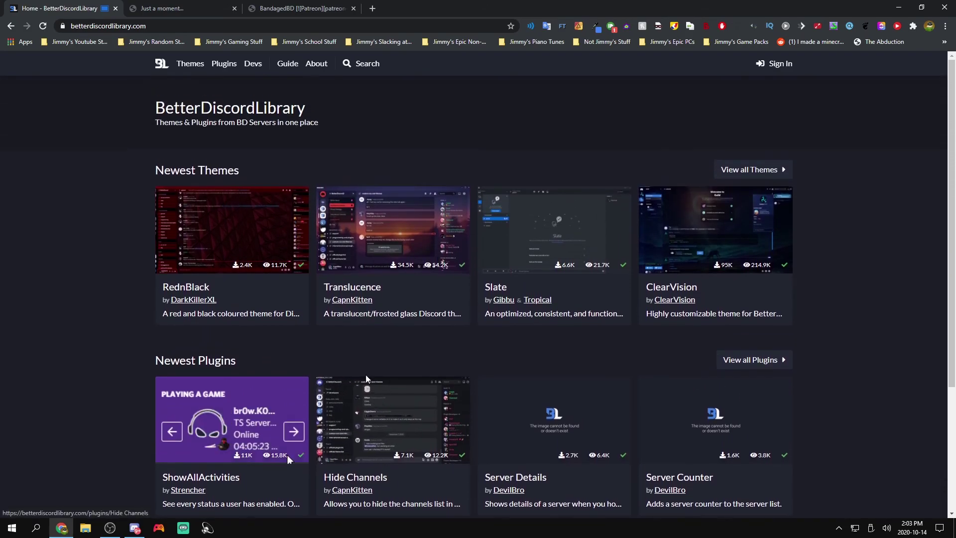
{"action": "left_click", "coordinate": [172, 439]}
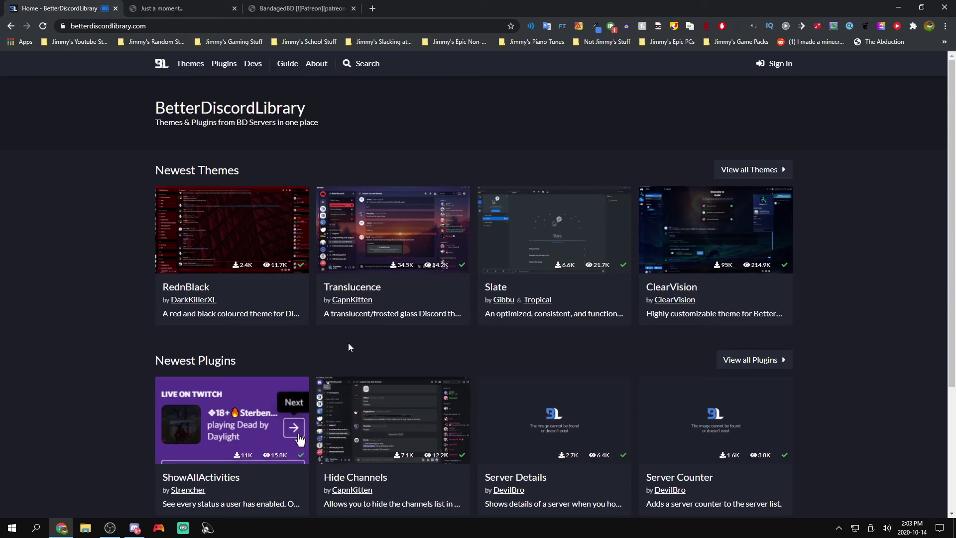
{"action": "left_click", "coordinate": [296, 434]}
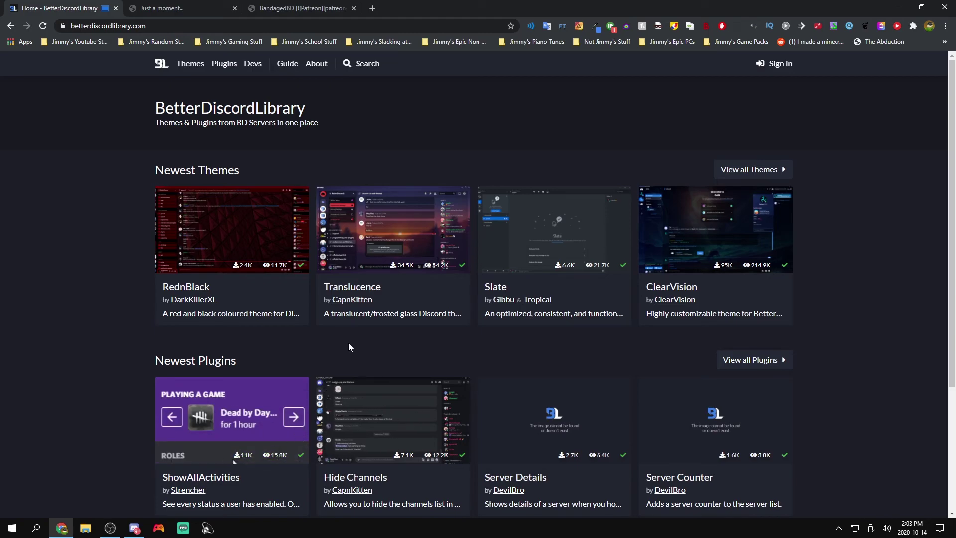